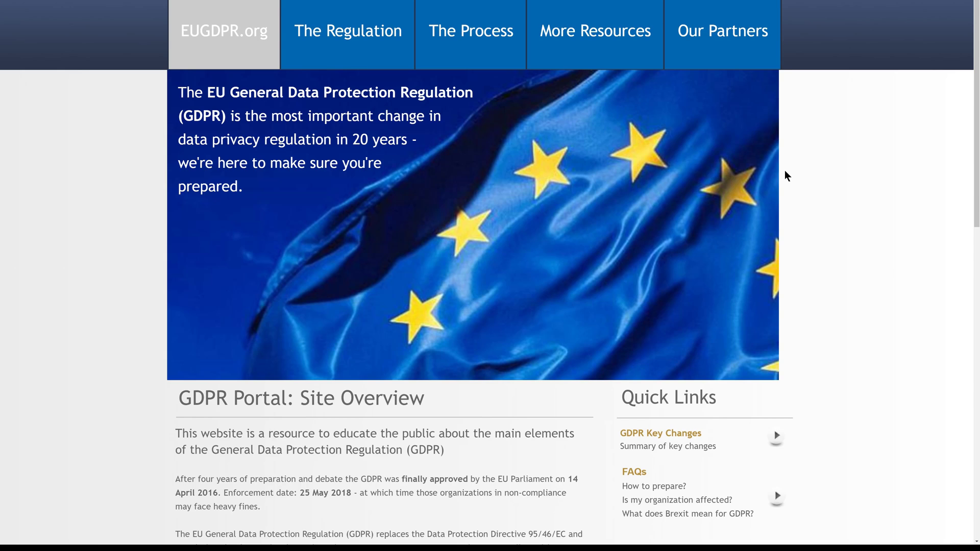
- Switch from the GDPR website to ConvertKit and start a new subscriber segment named EU
{"action": "scroll", "coordinate": [785, 171], "scroll_direction": "down", "scroll_amount": 2}
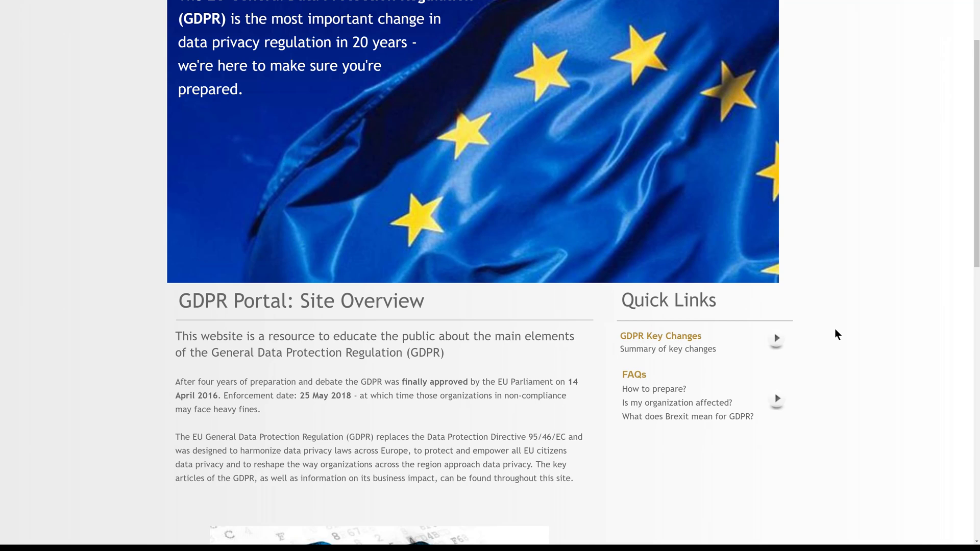
{"action": "key", "text": "ctrl+Tab"}
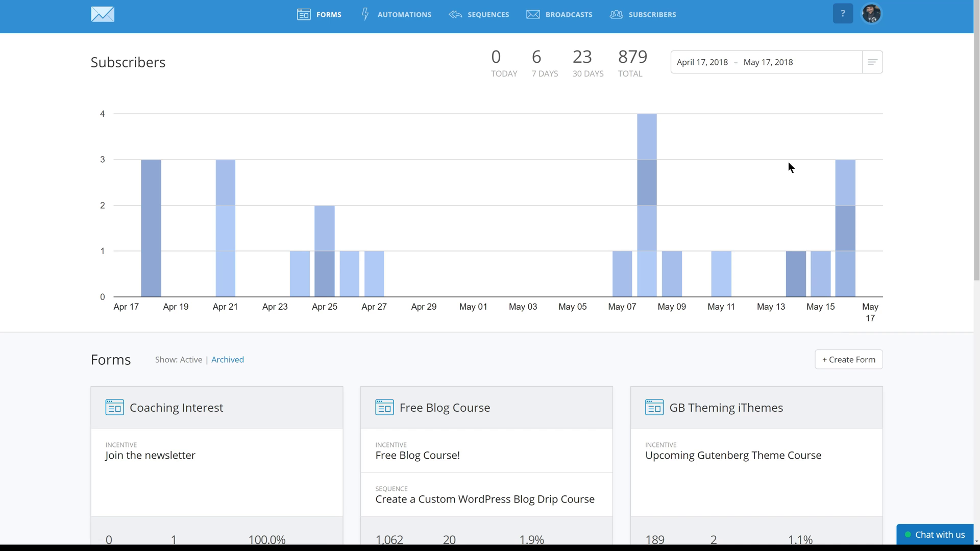
{"action": "left_click", "coordinate": [649, 21]}
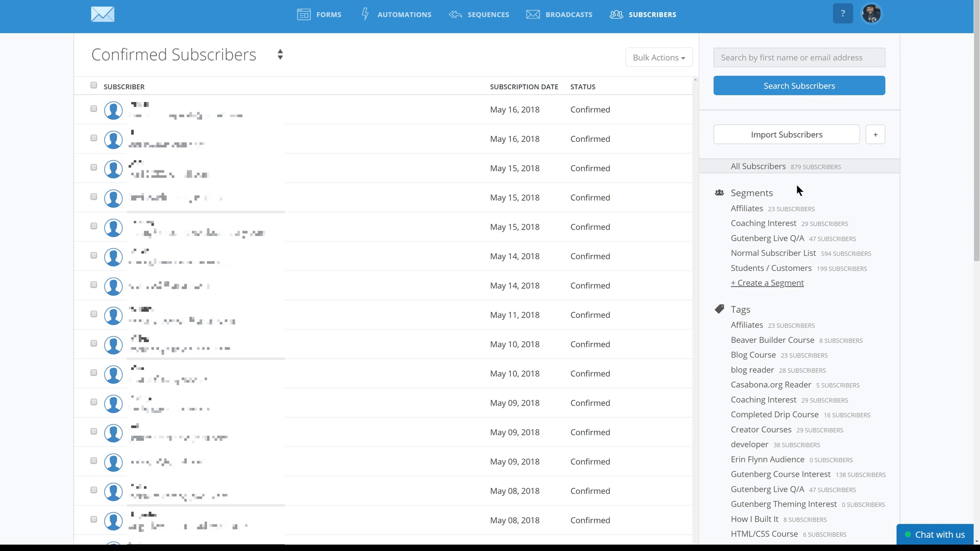
{"action": "left_click", "coordinate": [769, 285]}
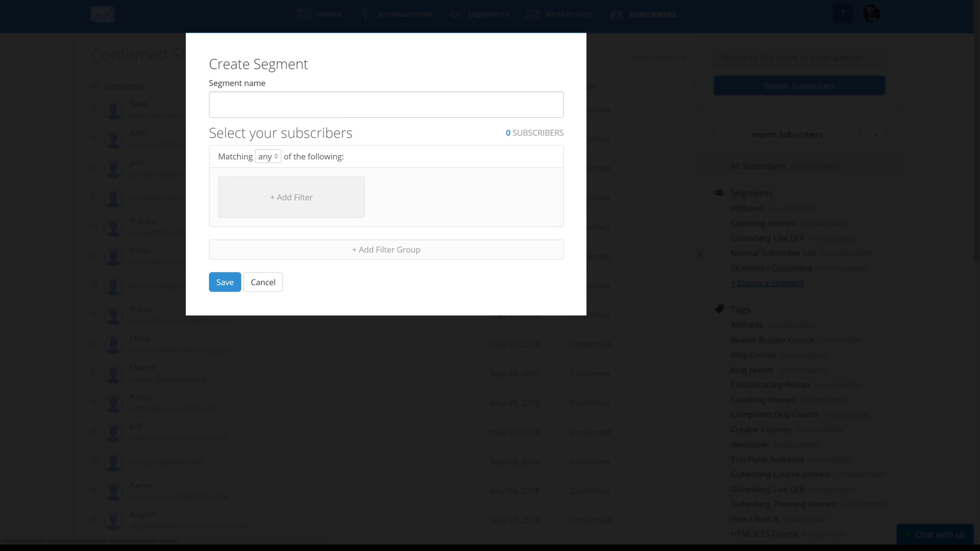
{"action": "left_click", "coordinate": [335, 102]}
{"action": "type", "text": "EU"}
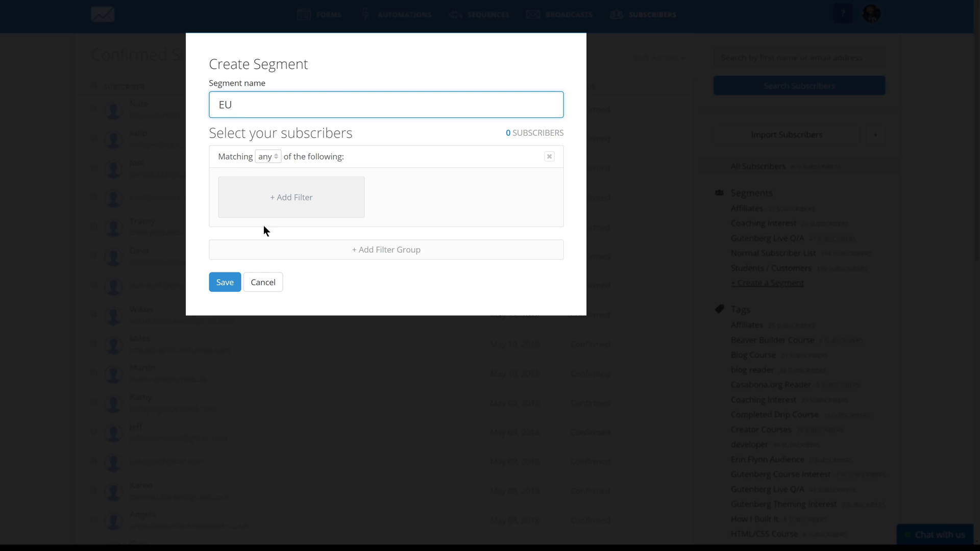
- Filter the new segment to subscribers within the European Union country or region, then save and view it
{"action": "left_click", "coordinate": [272, 160]}
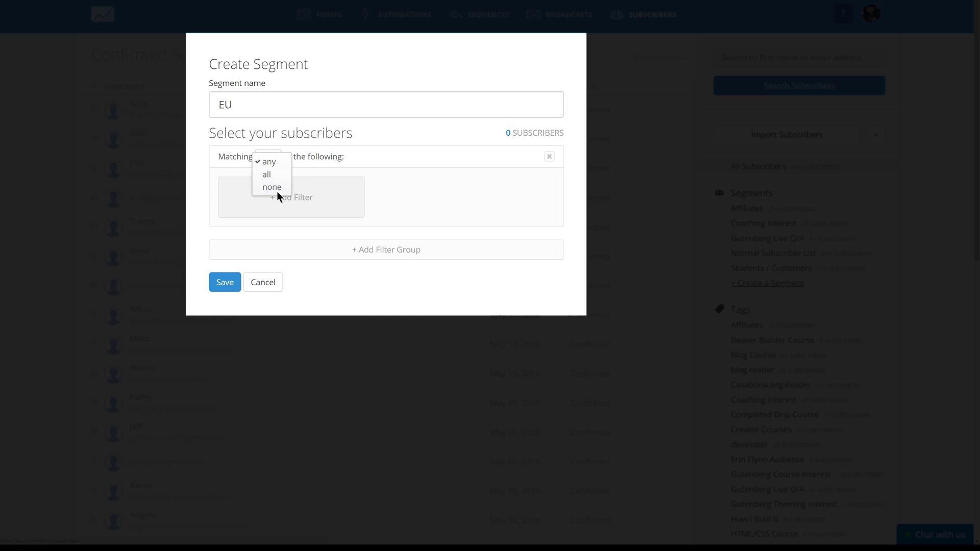
{"action": "left_click", "coordinate": [393, 152]}
{"action": "left_click", "coordinate": [298, 207]}
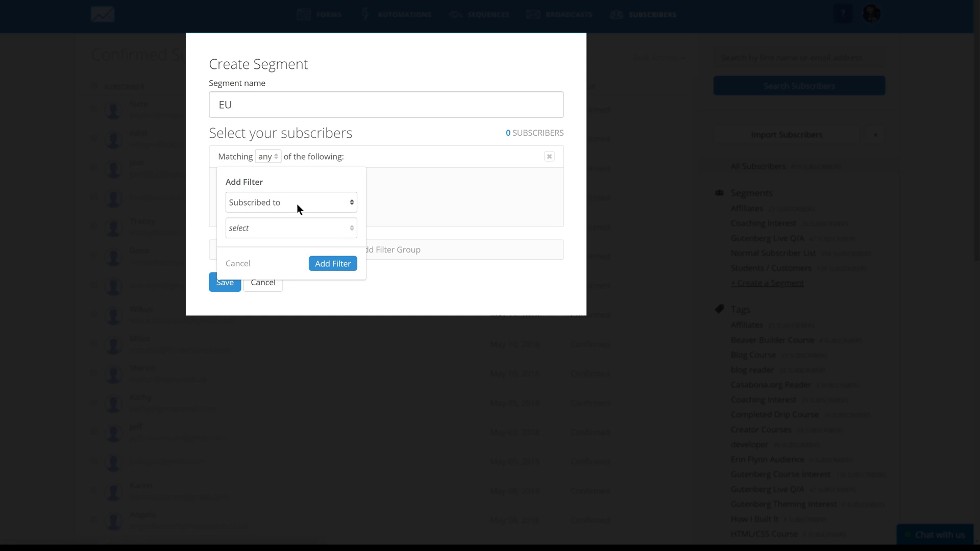
{"action": "left_click", "coordinate": [301, 203]}
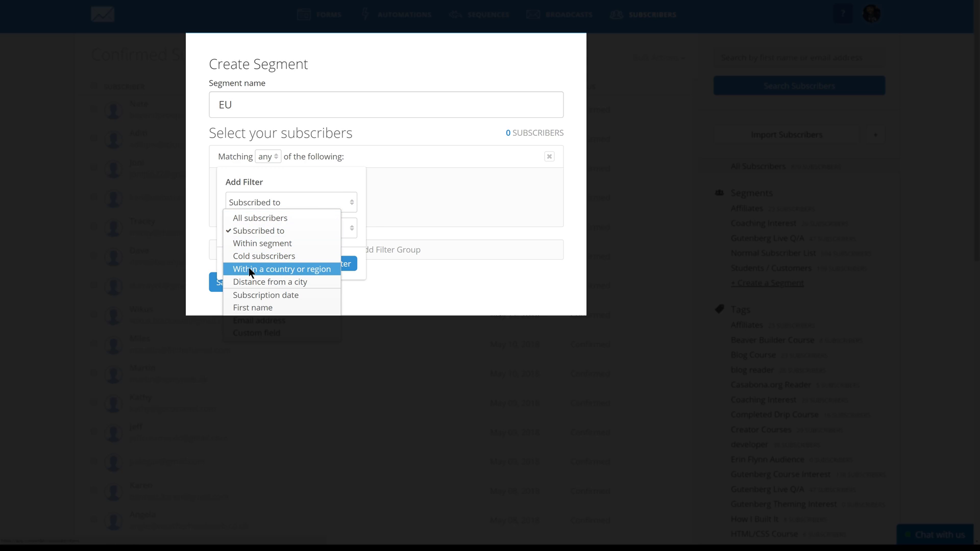
{"action": "left_click", "coordinate": [288, 268]}
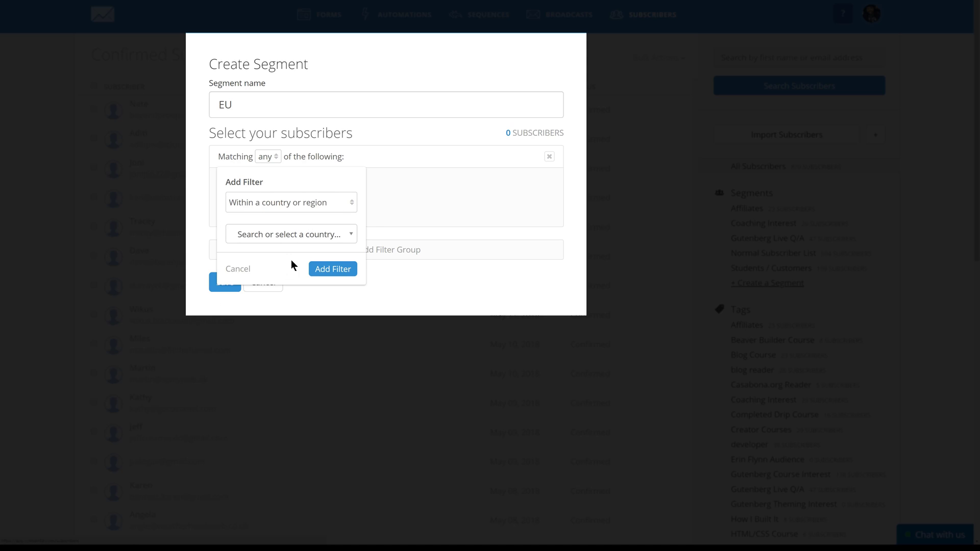
{"action": "left_click", "coordinate": [332, 234]}
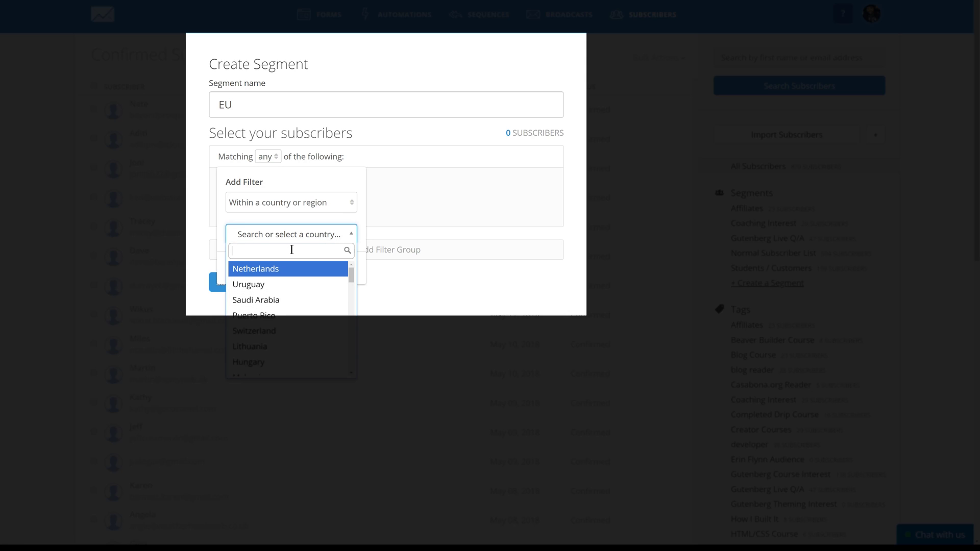
{"action": "type", "text": "E"}
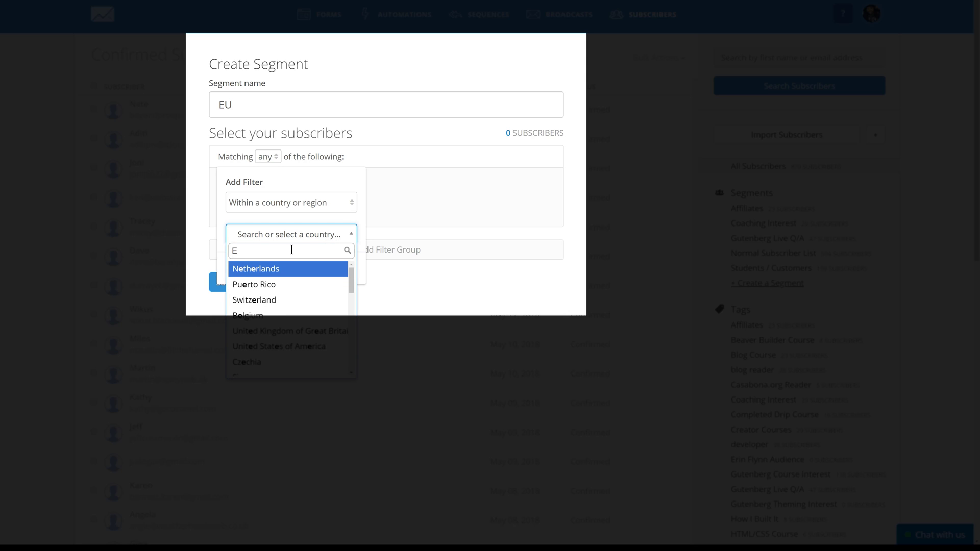
{"action": "type", "text": "u"}
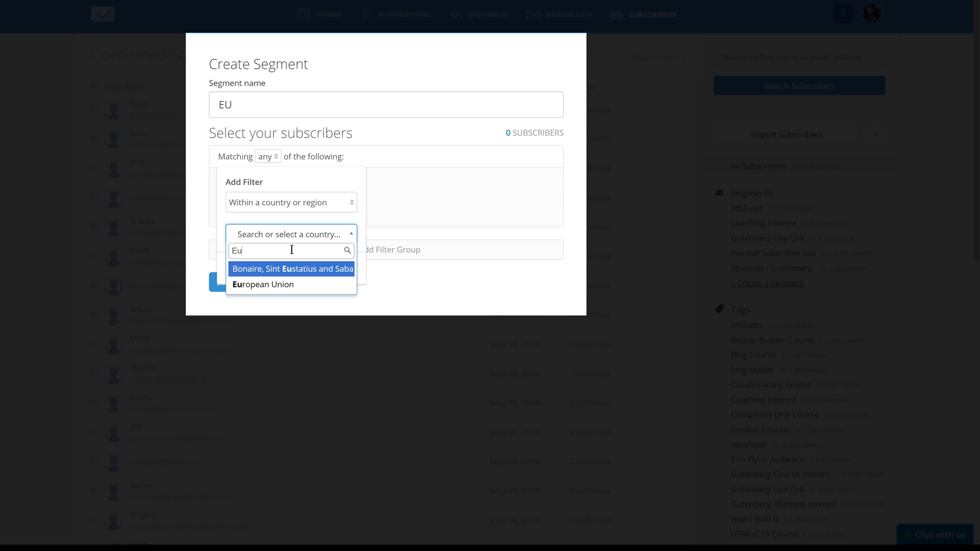
{"action": "left_click", "coordinate": [262, 284]}
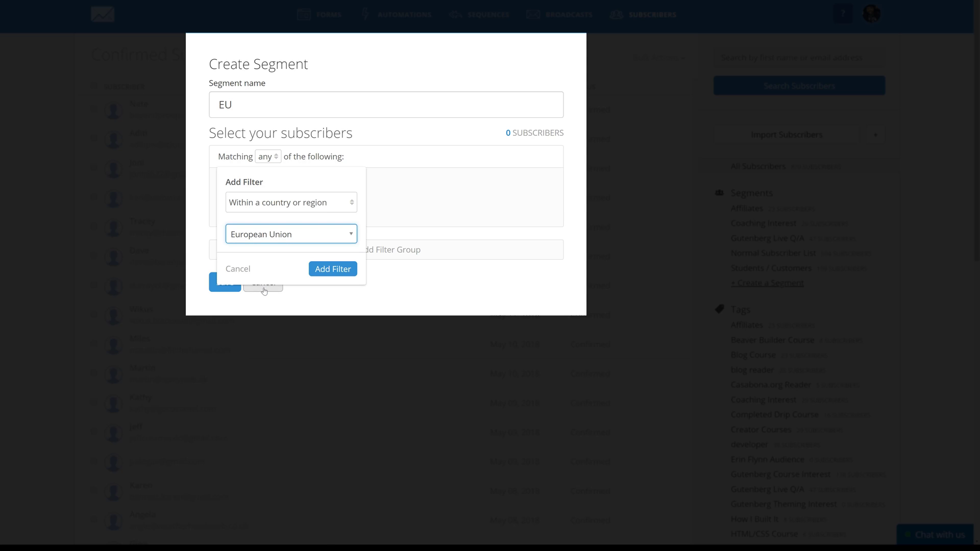
{"action": "left_click", "coordinate": [334, 269]}
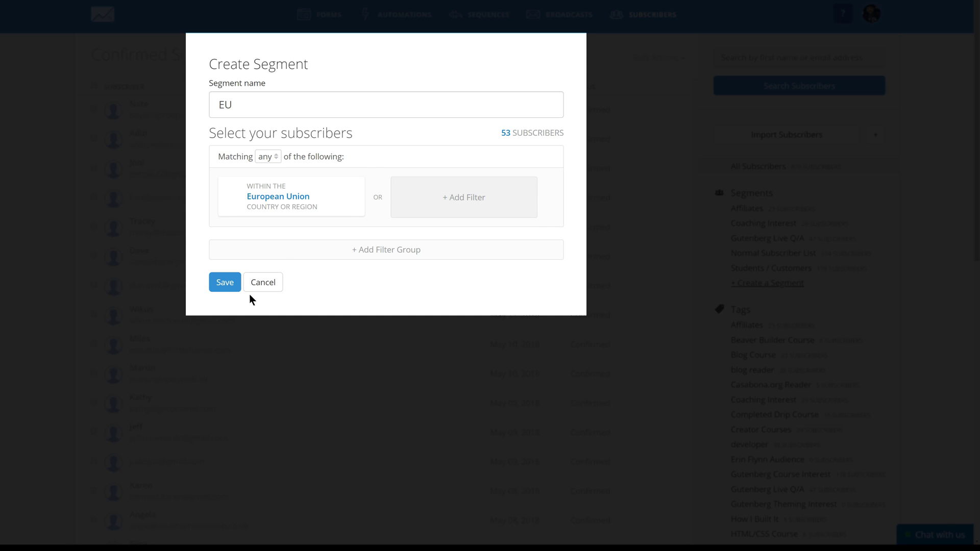
{"action": "left_click", "coordinate": [224, 282]}
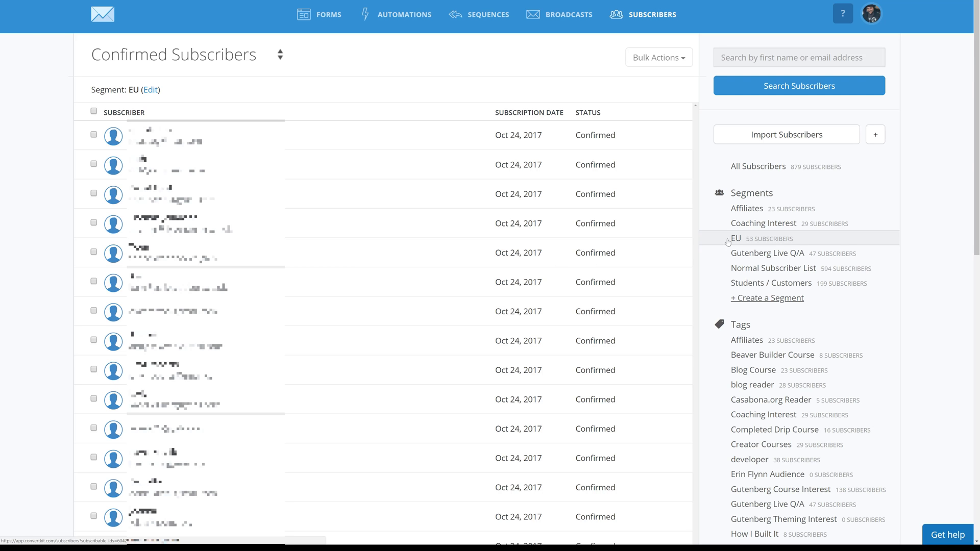
{"action": "left_click", "coordinate": [735, 241]}
- Start a new broadcast and change its All Subscribers recipient filter to within the EU segment
{"action": "left_click", "coordinate": [562, 19]}
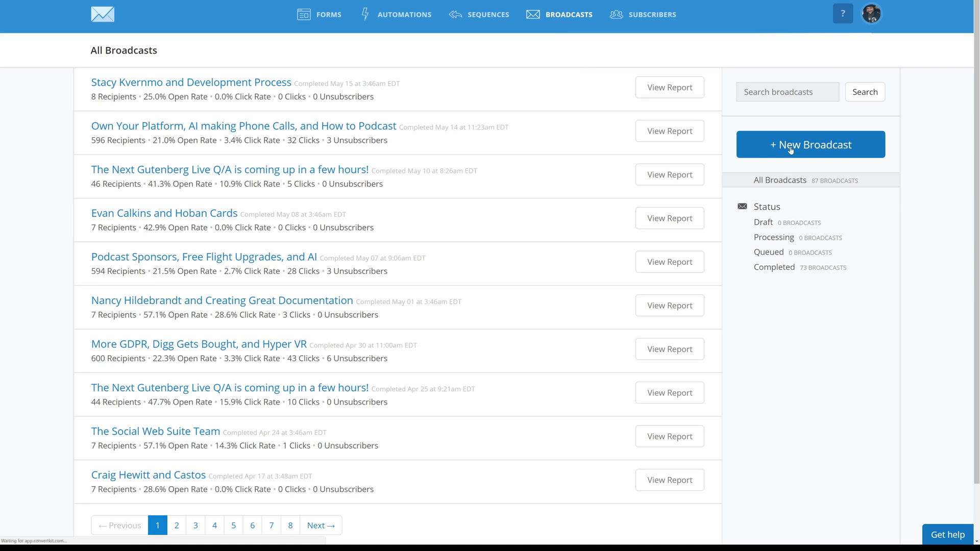
{"action": "left_click", "coordinate": [790, 147]}
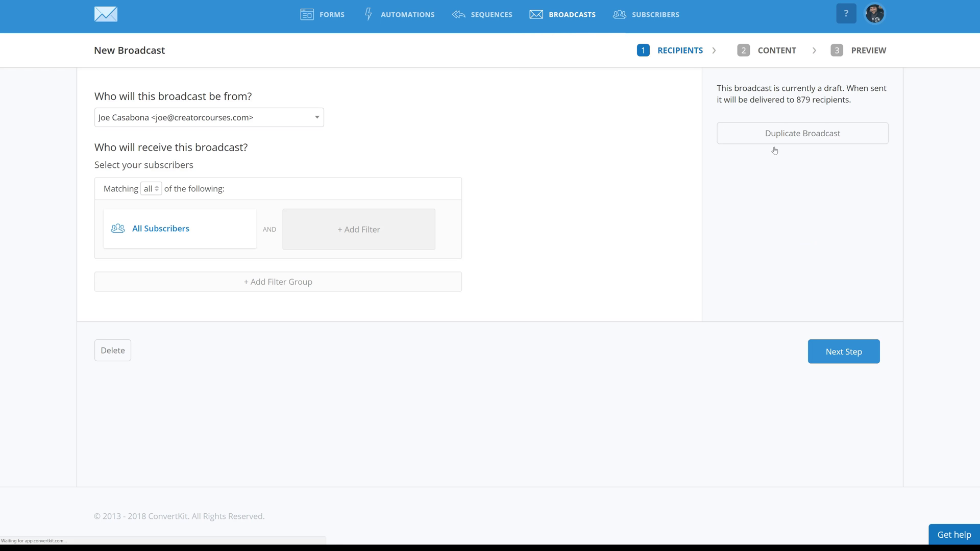
{"action": "left_click", "coordinate": [157, 190]}
{"action": "left_click", "coordinate": [241, 184]}
{"action": "left_click", "coordinate": [209, 232]}
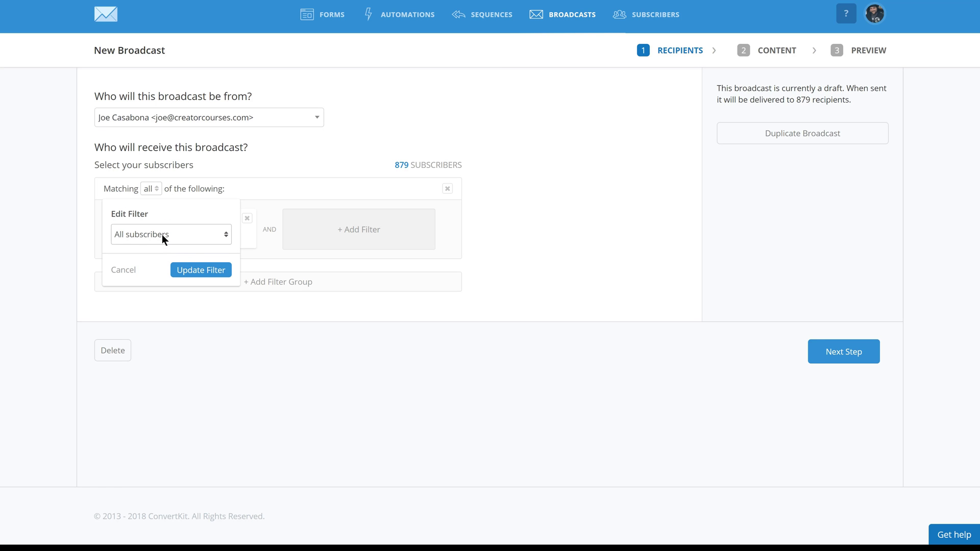
{"action": "left_click", "coordinate": [183, 231]}
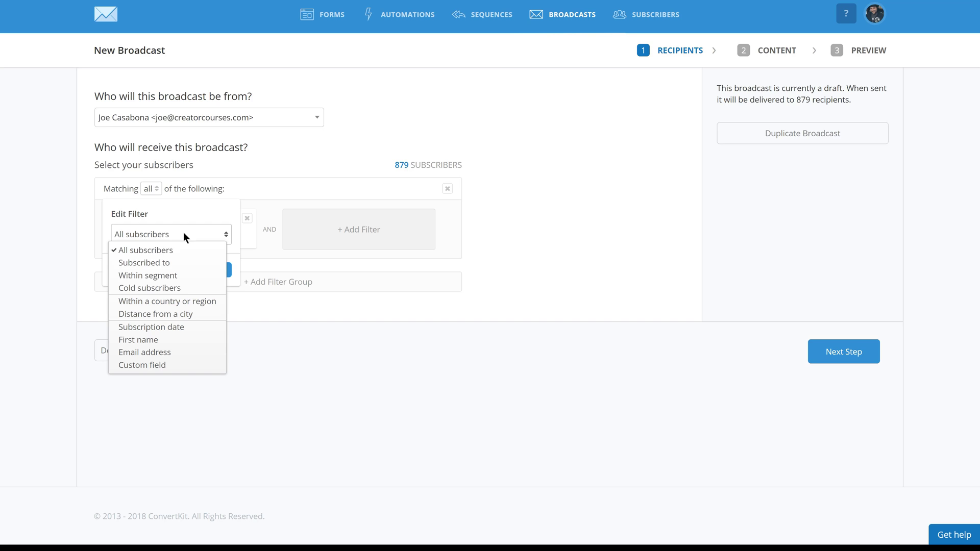
{"action": "left_click", "coordinate": [162, 277]}
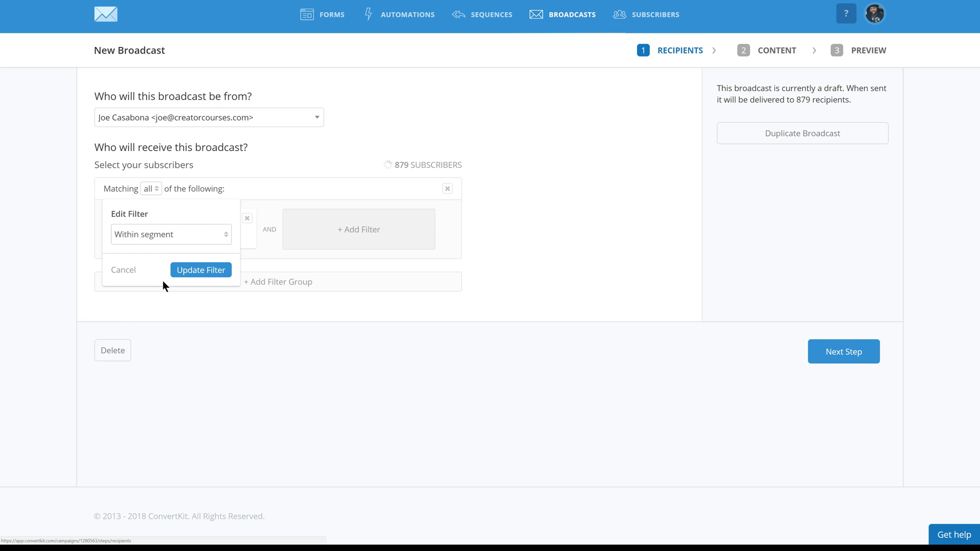
{"action": "left_click", "coordinate": [162, 263]}
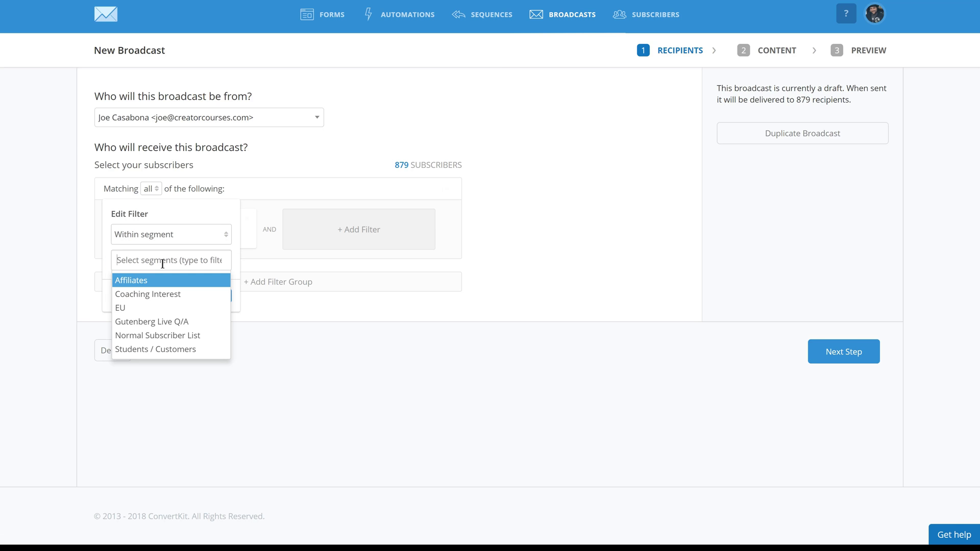
{"action": "left_click", "coordinate": [153, 306]}
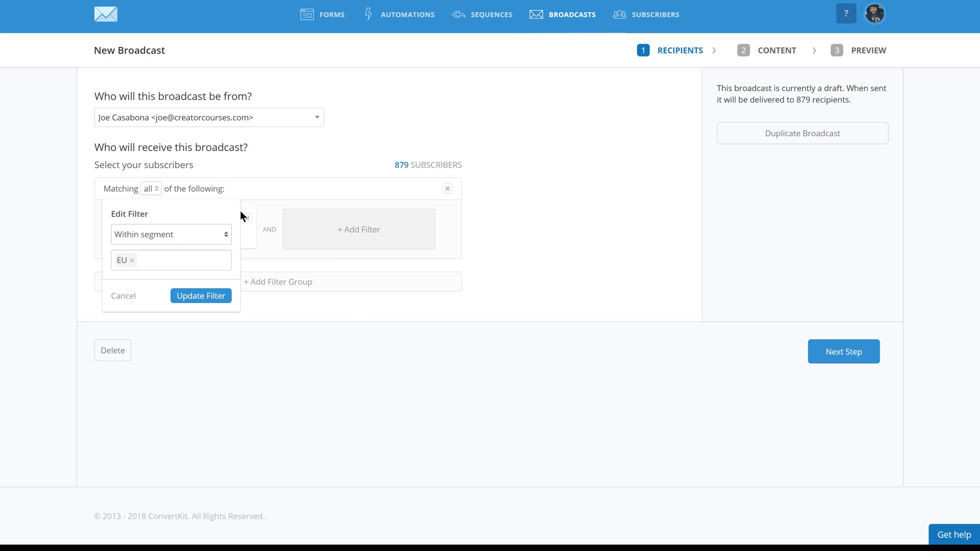
- Set up a second recipient filter for subscribers subscribed to the Student tag
{"action": "left_click", "coordinate": [349, 227]}
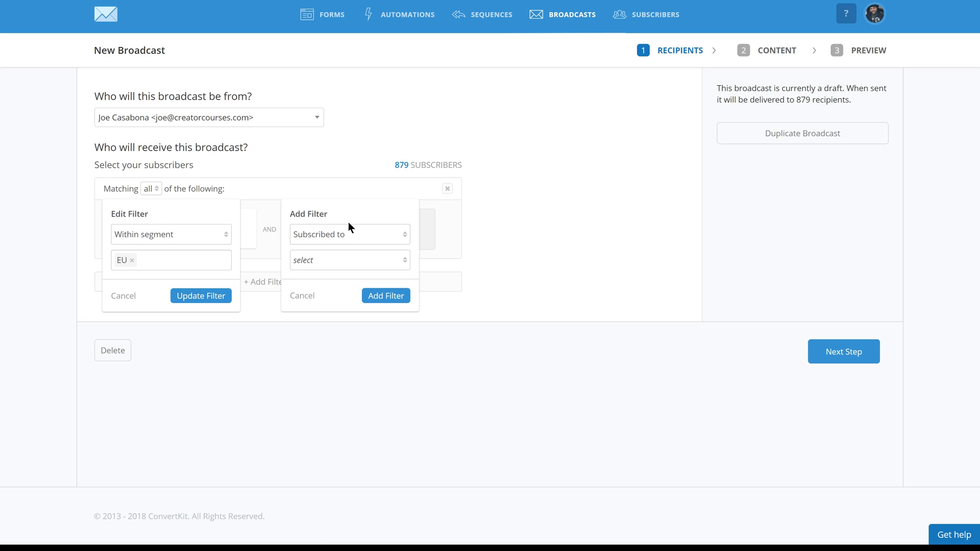
{"action": "left_click", "coordinate": [351, 232]}
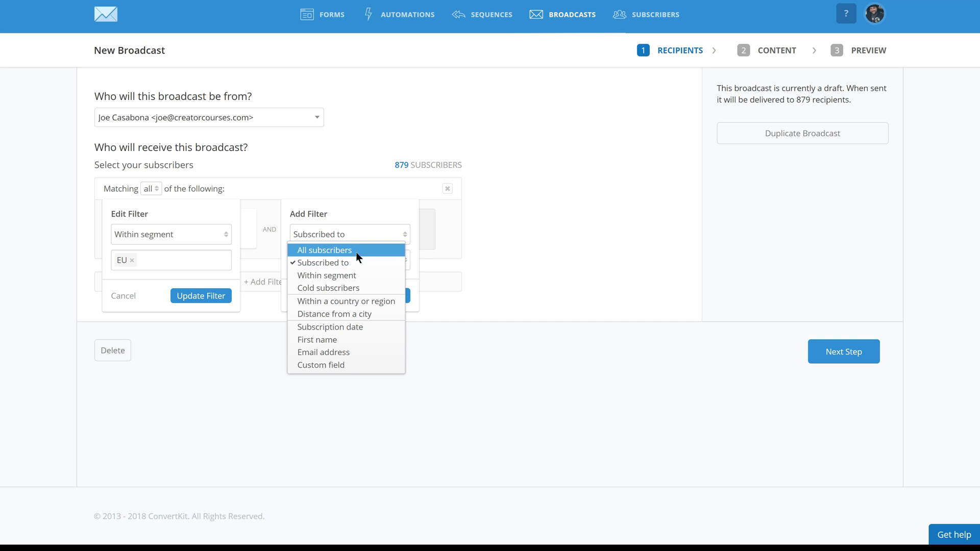
{"action": "left_click", "coordinate": [435, 250]}
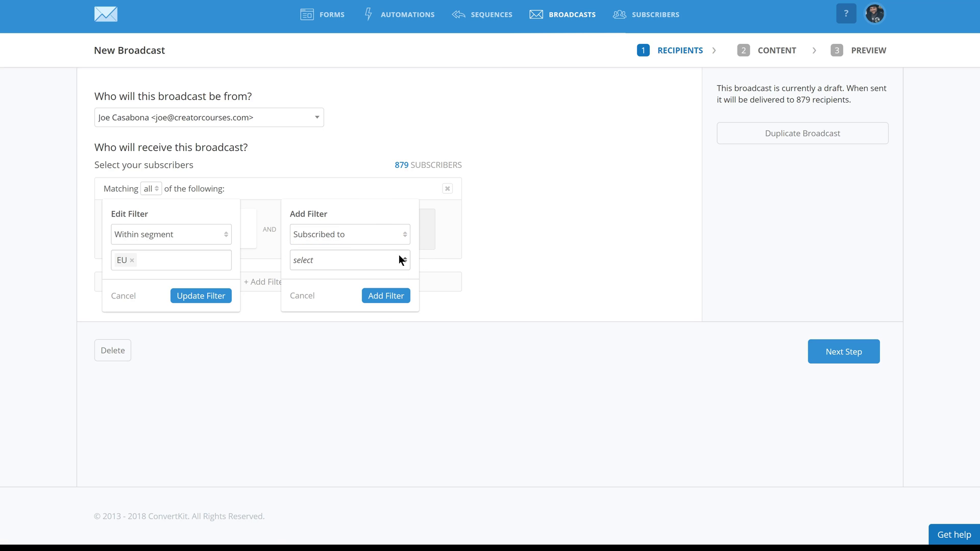
{"action": "left_click", "coordinate": [399, 259]}
{"action": "left_click", "coordinate": [319, 313]}
{"action": "left_click", "coordinate": [349, 286]}
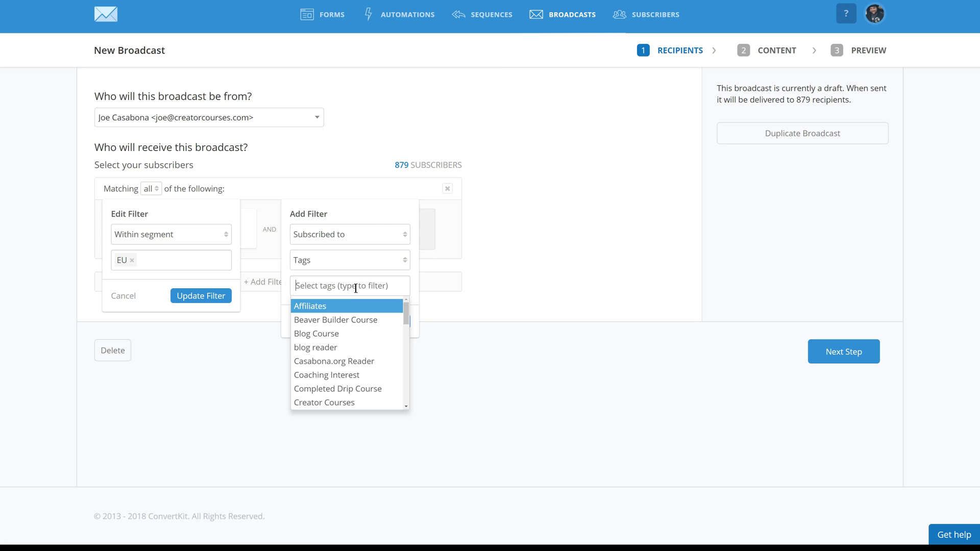
{"action": "type", "text": "Stu"}
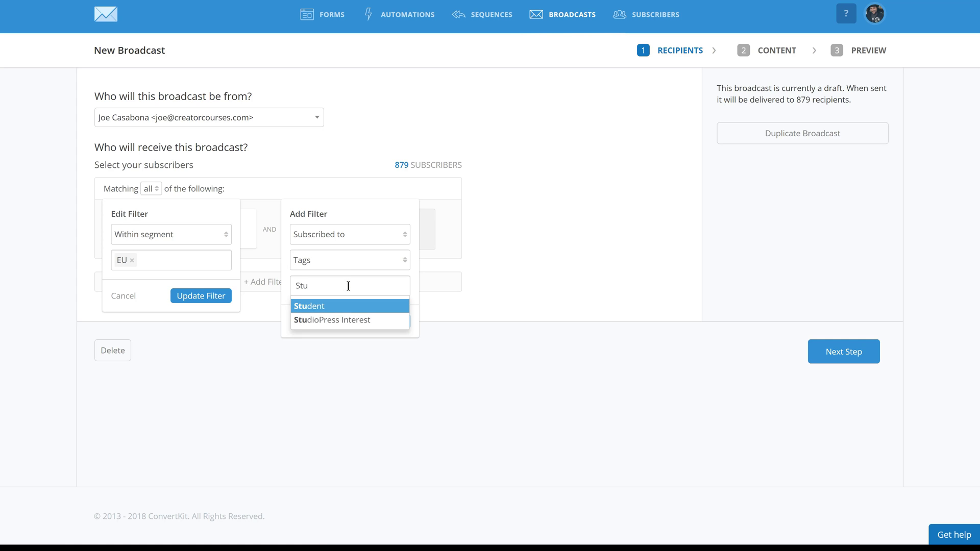
{"action": "key", "text": "Return"}
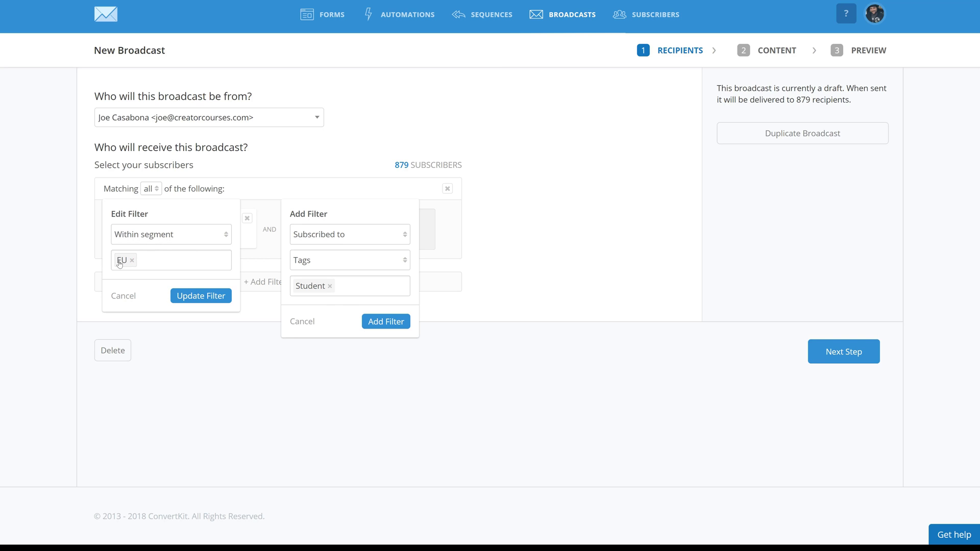
- Discard both unsaved recipient filters and delete the draft broadcast
{"action": "left_click", "coordinate": [302, 321]}
{"action": "left_click", "coordinate": [123, 296]}
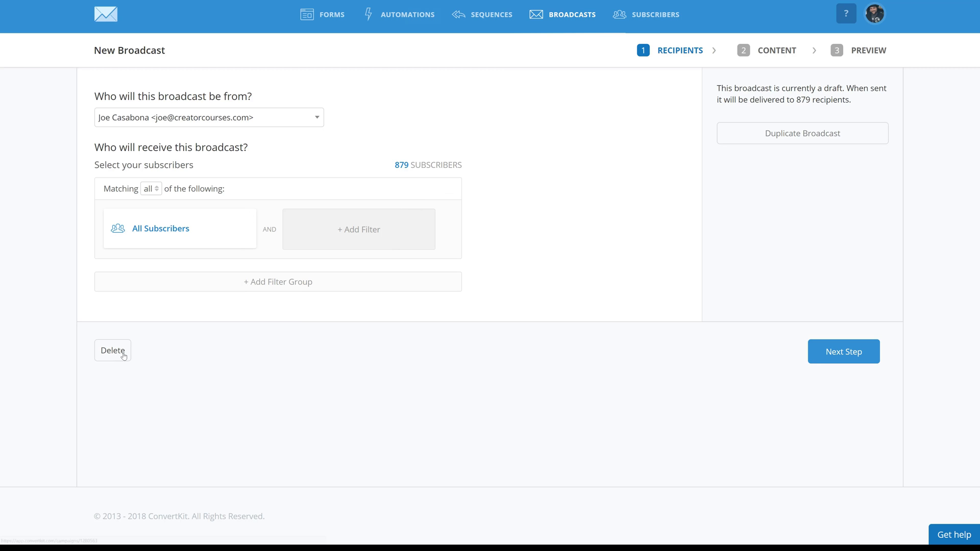
{"action": "left_click", "coordinate": [114, 350]}
{"action": "left_click", "coordinate": [529, 31]}
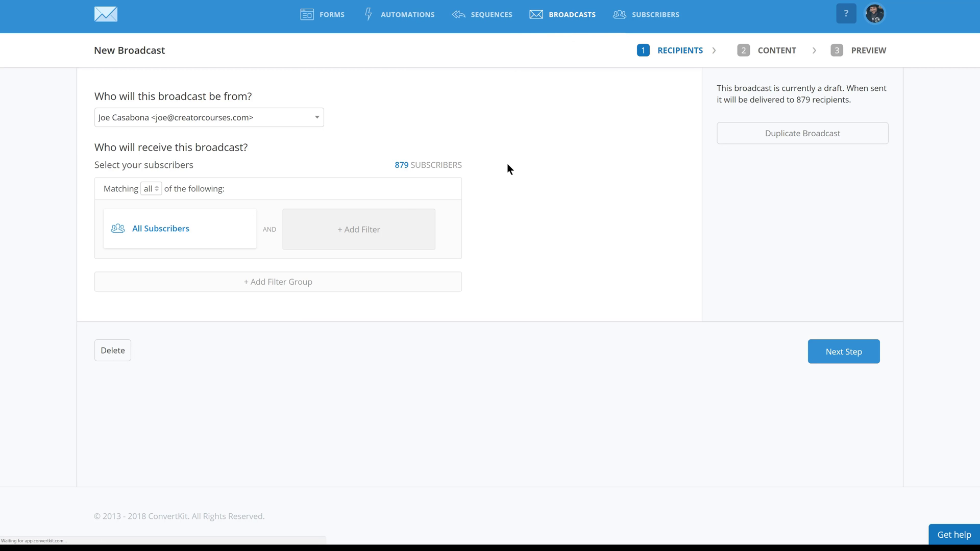